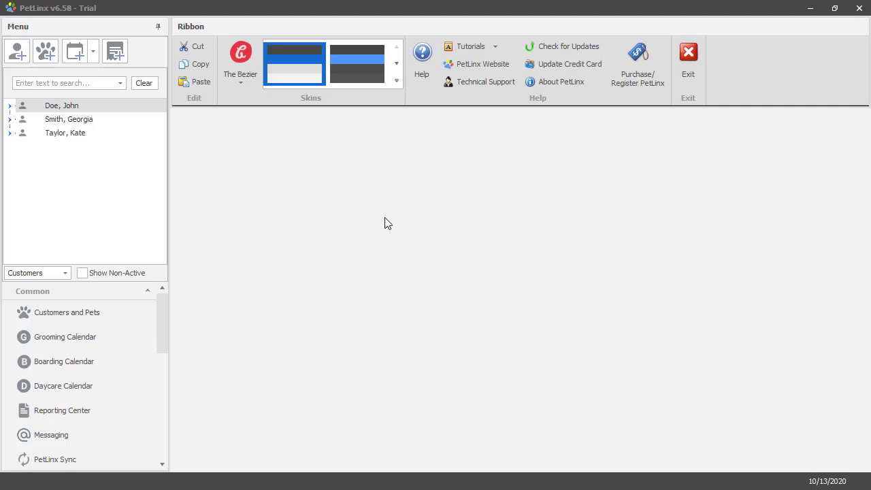
- Open the daycare calendar and view the details of both Room 1 bookings on October 13, 2020
{"action": "left_click", "coordinate": [46, 389]}
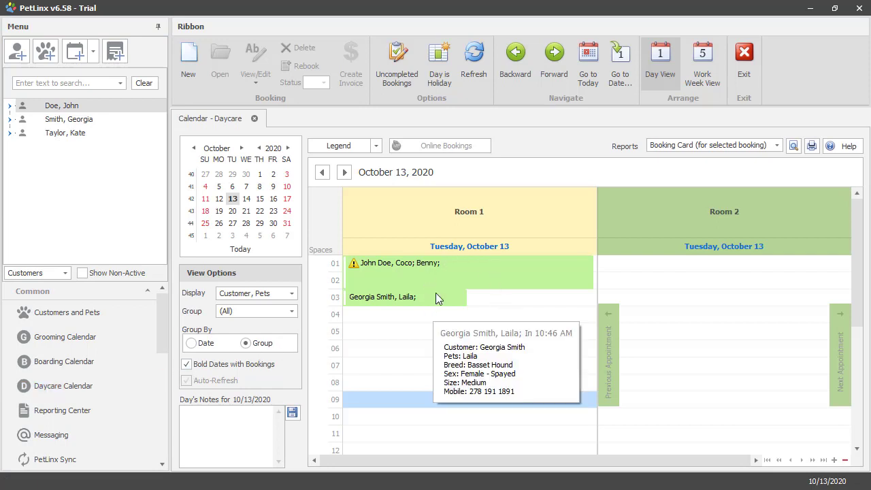
{"action": "mouse_move", "coordinate": [503, 269]}
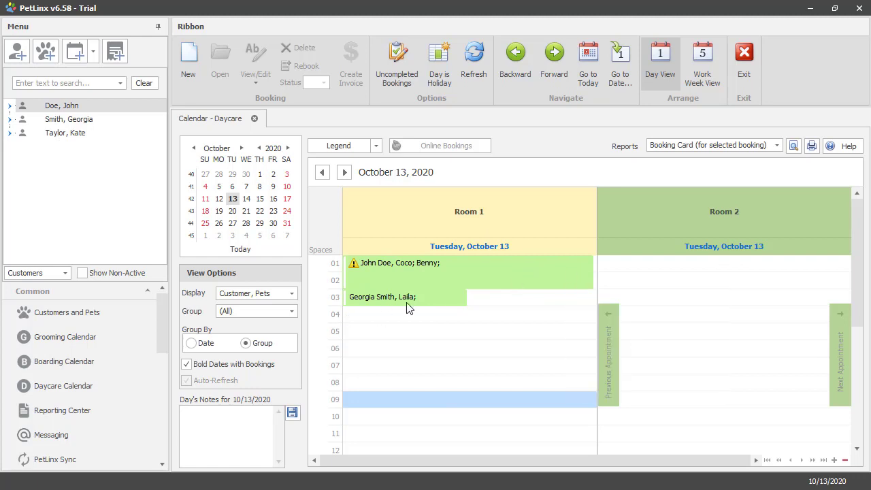
{"action": "left_click", "coordinate": [452, 271]}
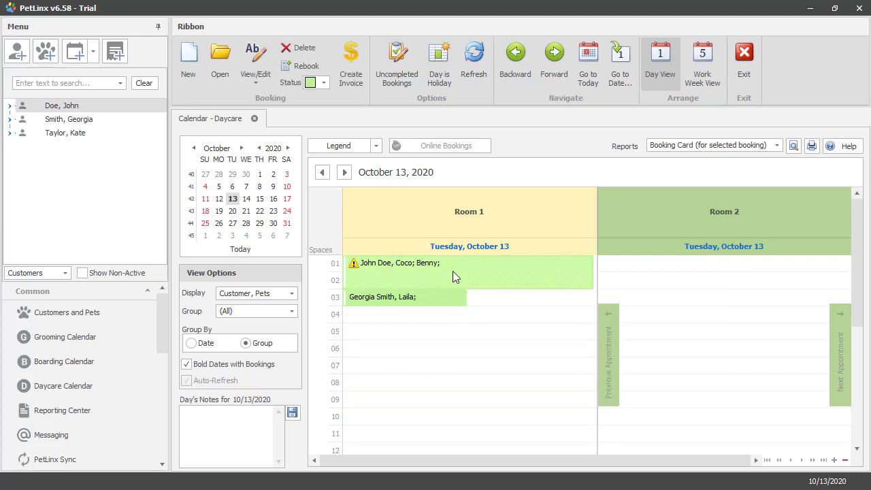
{"action": "double_click", "coordinate": [453, 271]}
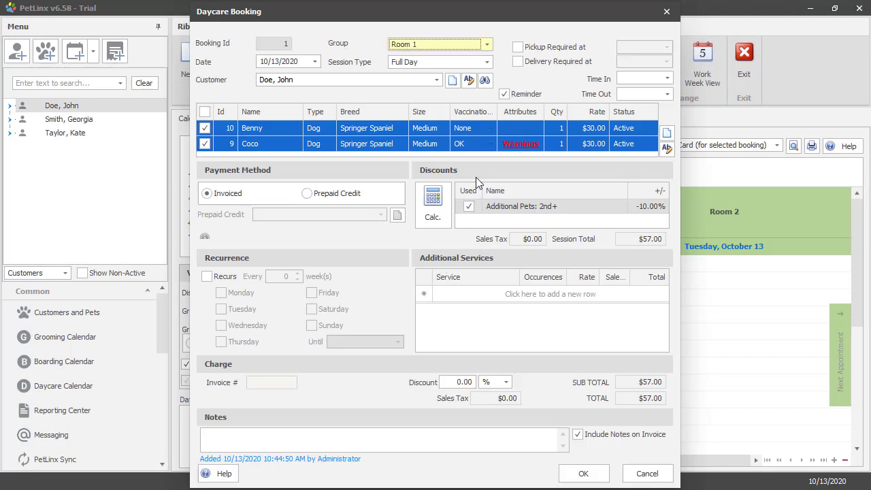
{"action": "left_click", "coordinate": [674, 12]}
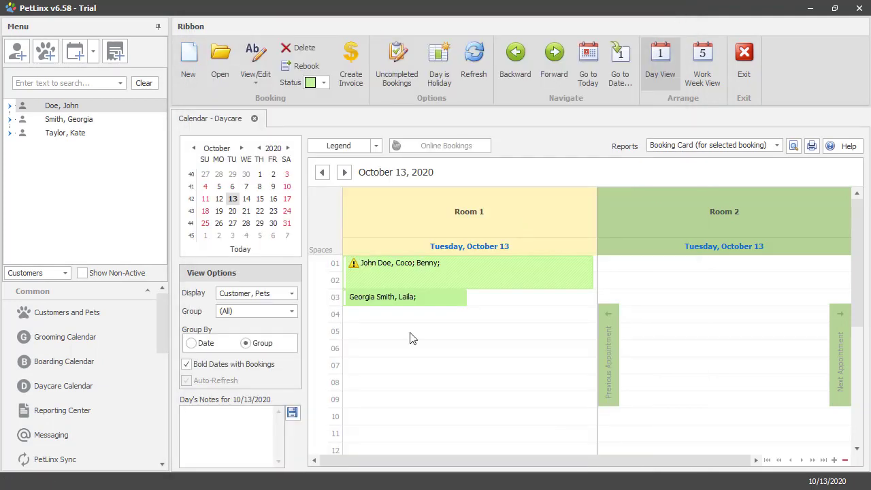
{"action": "double_click", "coordinate": [391, 301]}
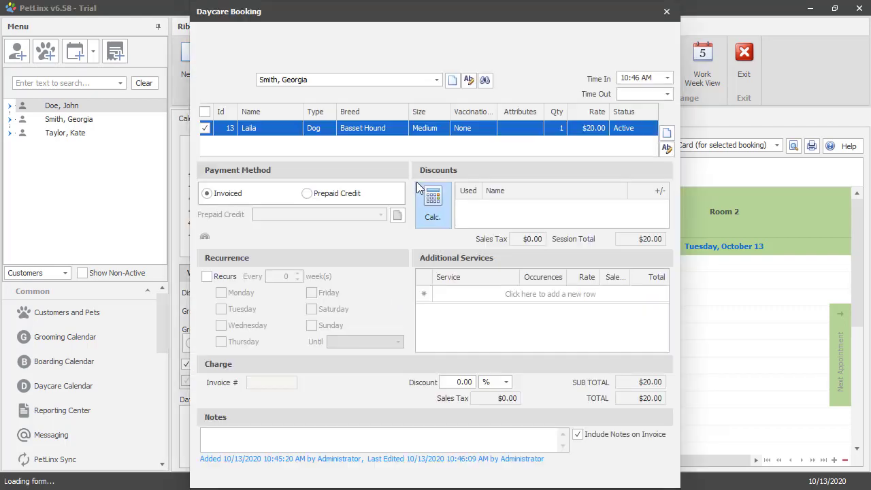
{"action": "left_click", "coordinate": [666, 12]}
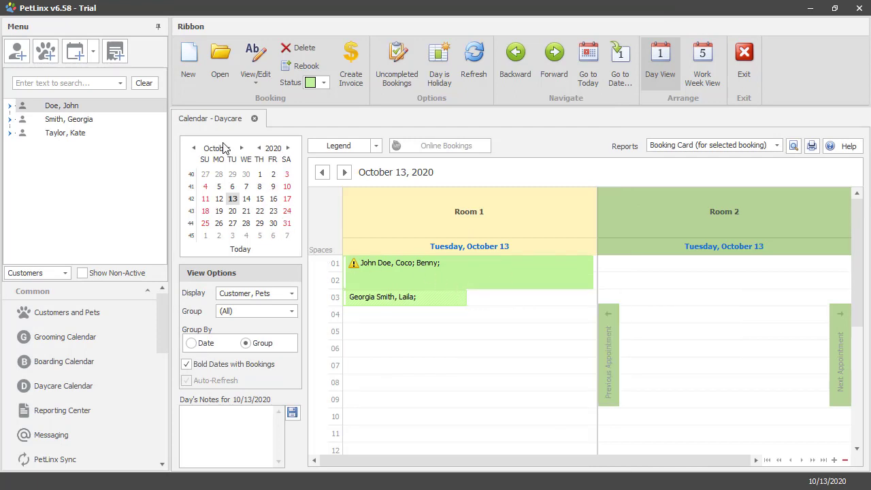
- Show October 22, 2020 on the daycare calendar, and return to October 13
{"action": "left_click", "coordinate": [259, 211]}
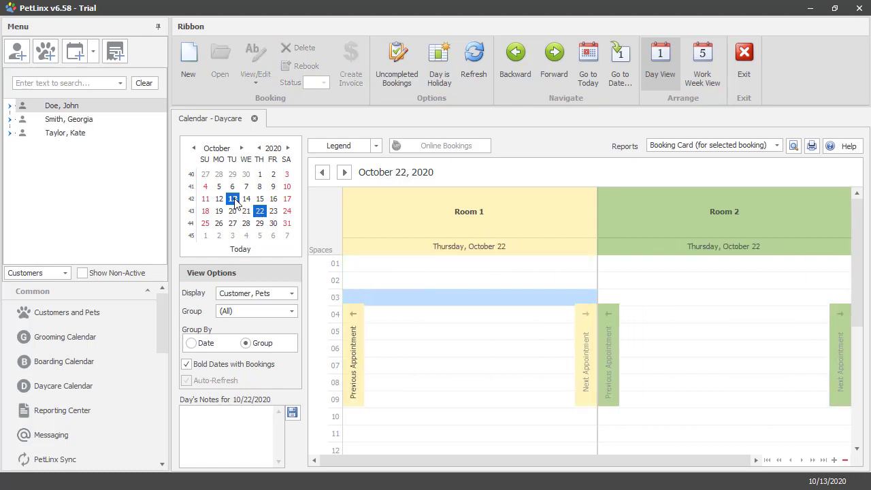
{"action": "left_click", "coordinate": [232, 199]}
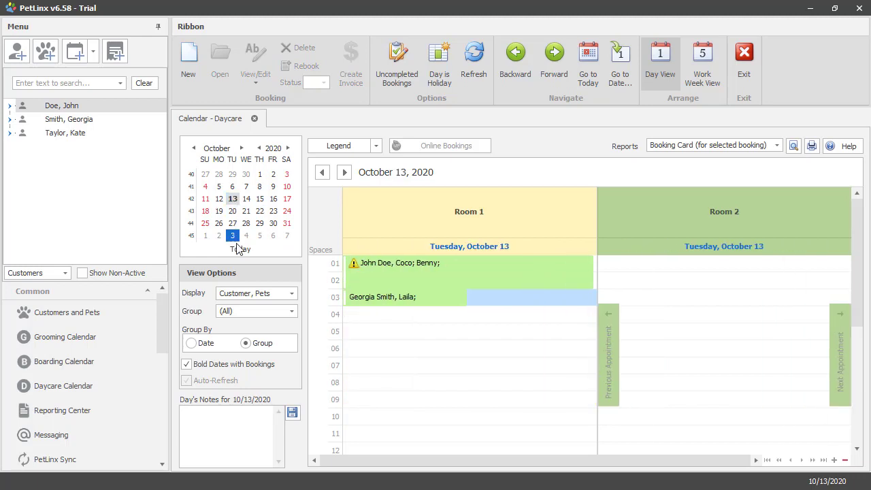
- Review the calendar's Display and Group choices, and compare grouping by date with grouping by group
{"action": "left_click", "coordinate": [293, 293]}
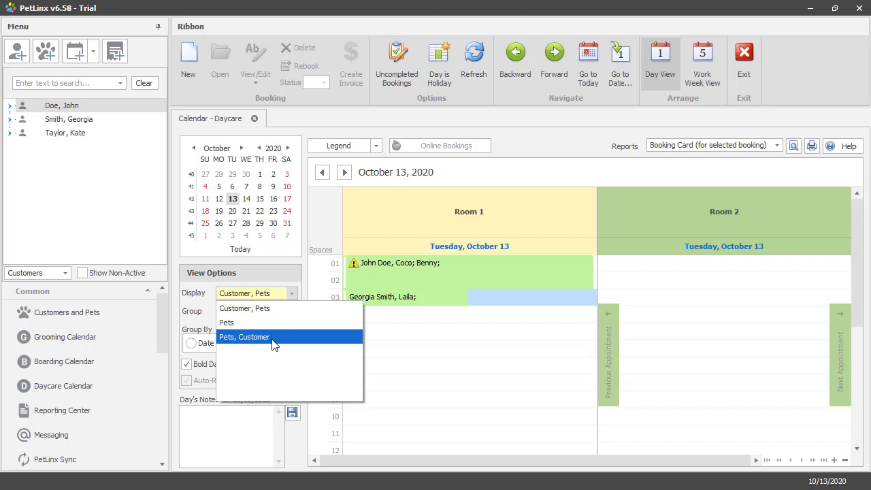
{"action": "left_click", "coordinate": [294, 293]}
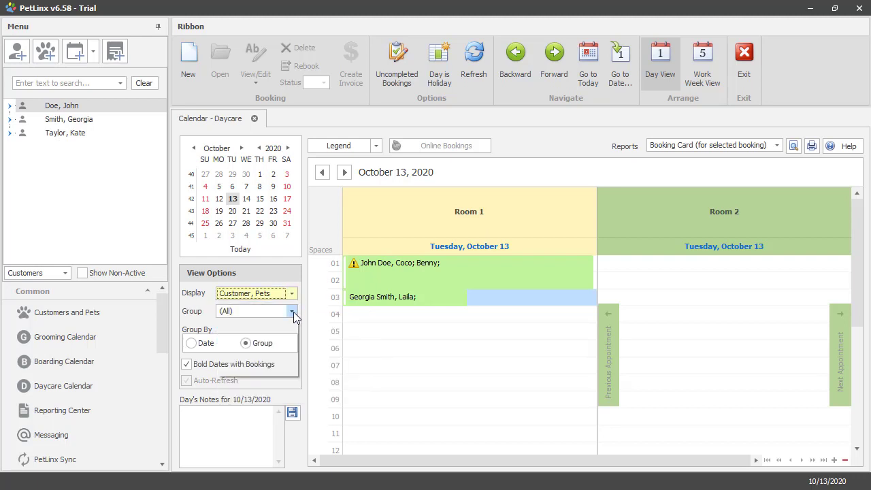
{"action": "left_click", "coordinate": [293, 312]}
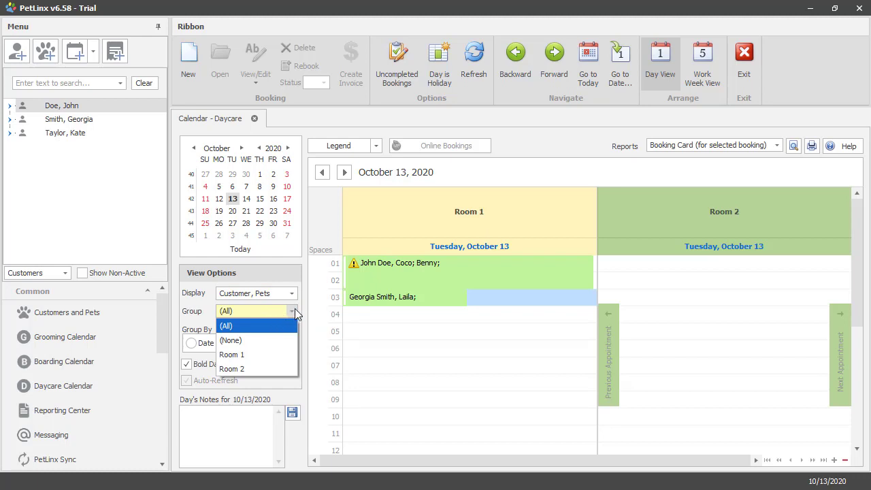
{"action": "left_click", "coordinate": [293, 311]}
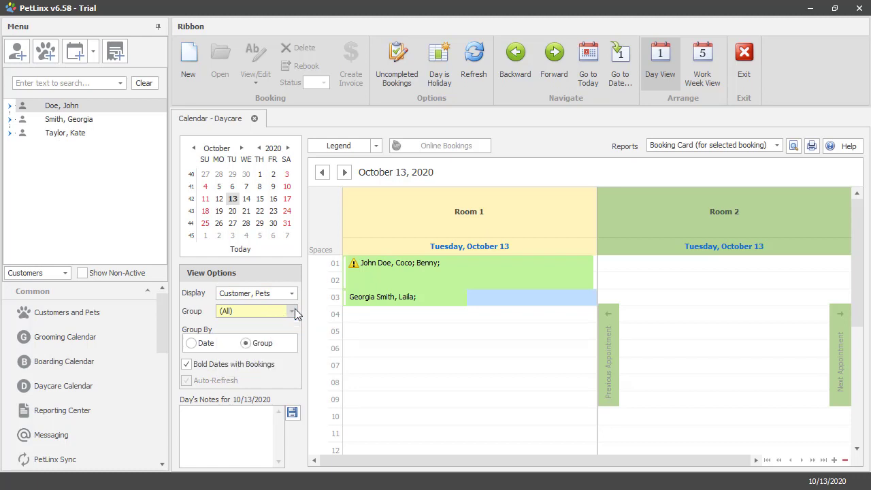
{"action": "left_click", "coordinate": [203, 343]}
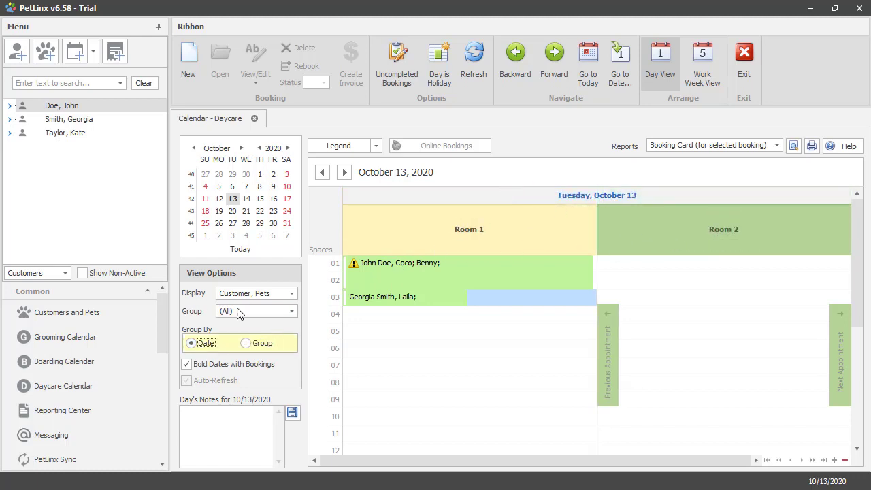
{"action": "left_click", "coordinate": [245, 343]}
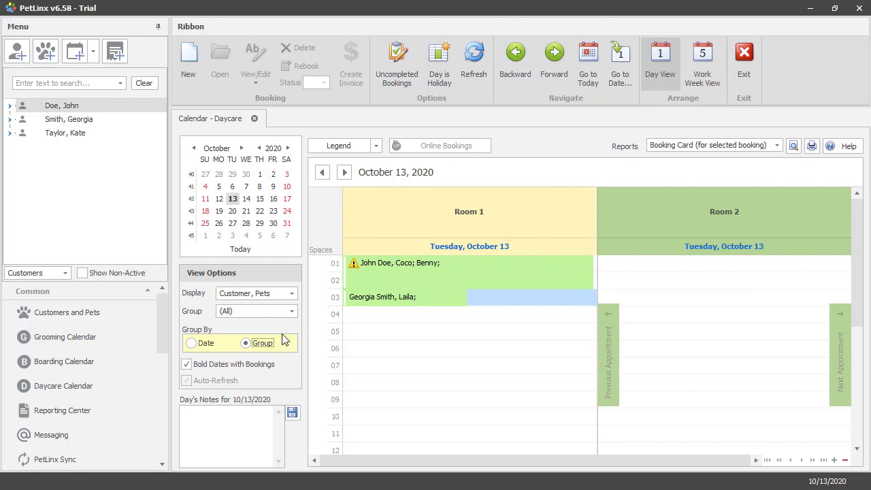
- Check the View/Edit options for the Room 1 booking of Coco and Benny, and set its status to Checked In
{"action": "left_click", "coordinate": [214, 412]}
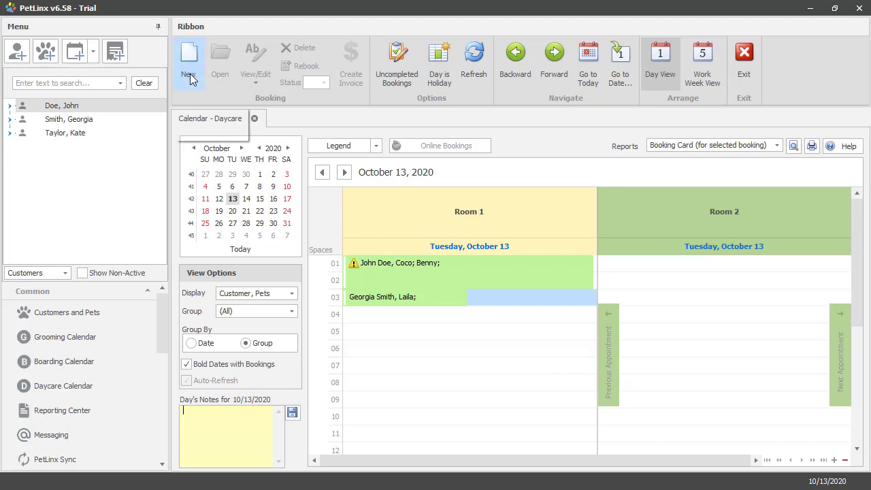
{"action": "left_click", "coordinate": [396, 261]}
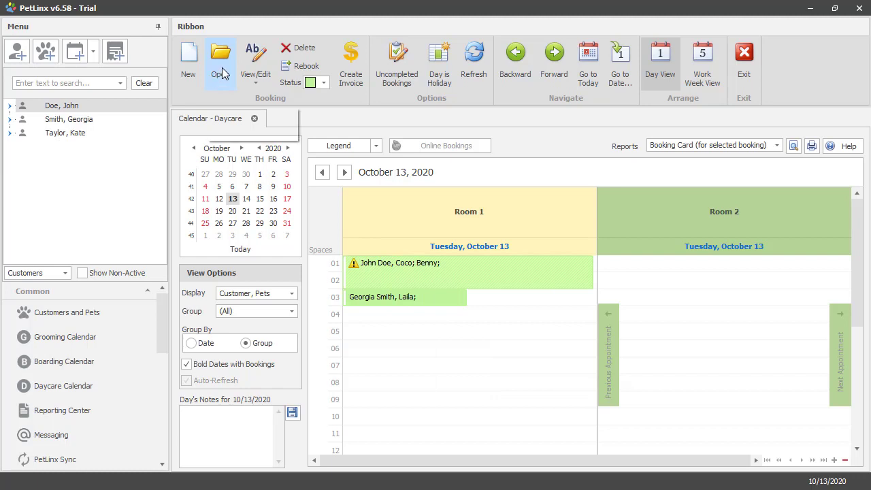
{"action": "left_click", "coordinate": [253, 80]}
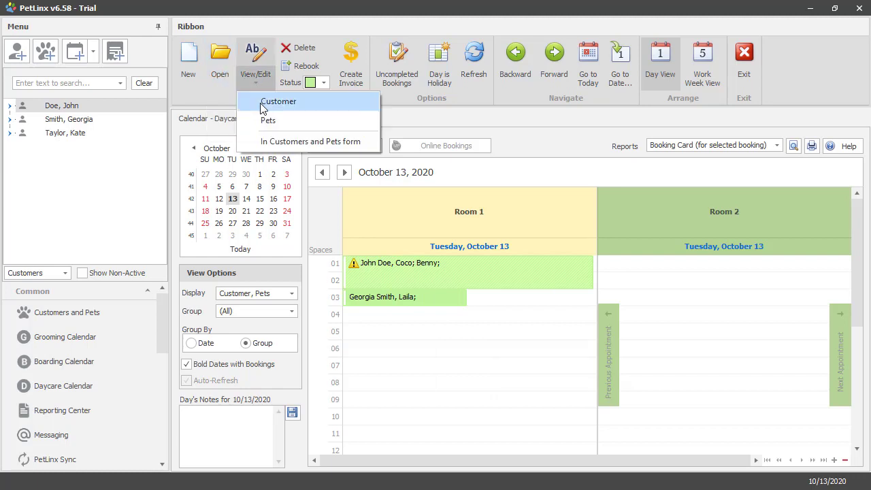
{"action": "left_click", "coordinate": [259, 81]}
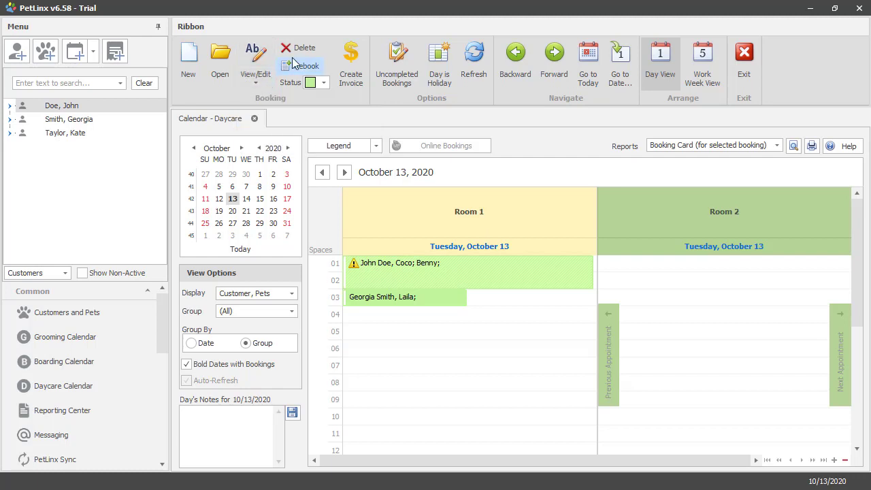
{"action": "left_click", "coordinate": [323, 84]}
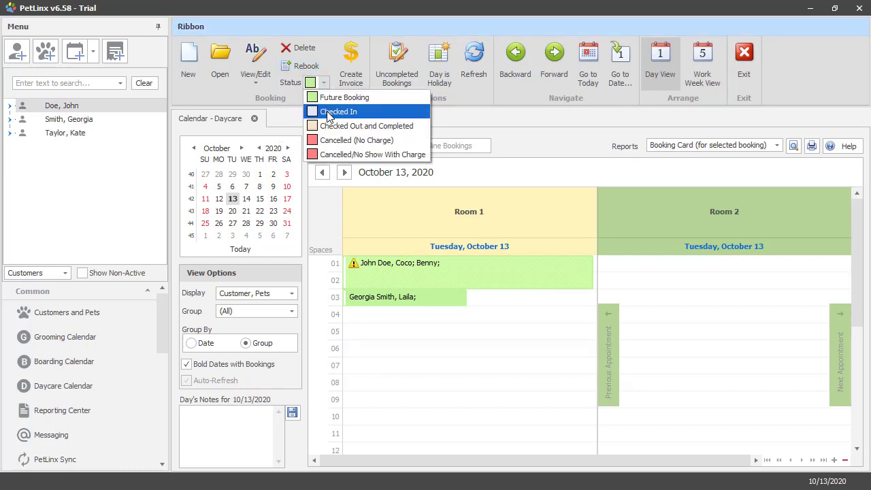
{"action": "left_click", "coordinate": [326, 113]}
{"action": "mouse_move", "coordinate": [432, 275]}
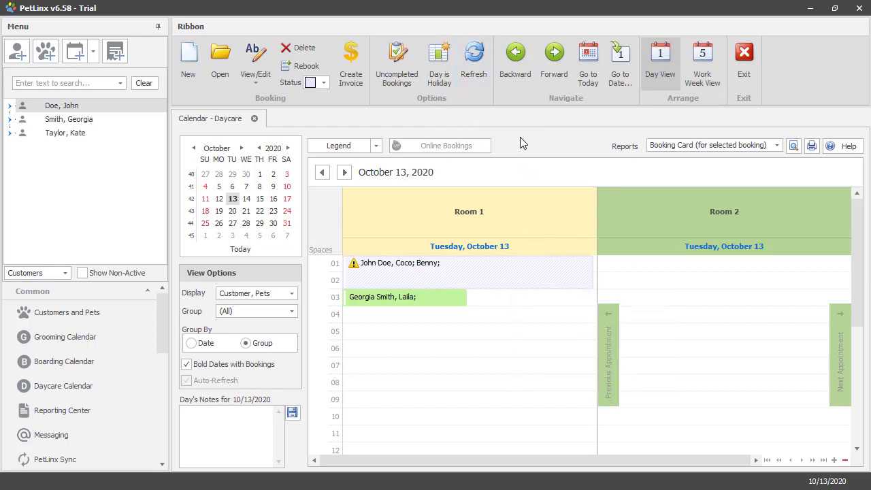
- View the following day and the work week on the calendar, returning to the day view of October 13
{"action": "left_click", "coordinate": [555, 73]}
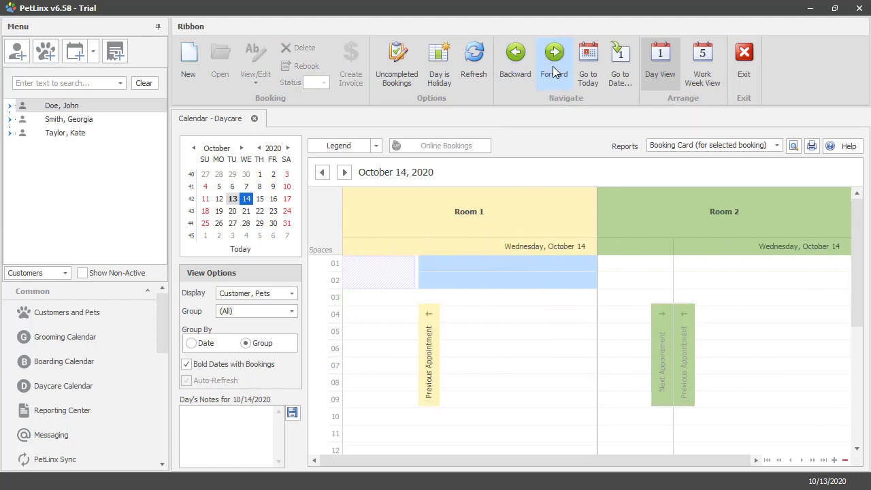
{"action": "left_click", "coordinate": [523, 72]}
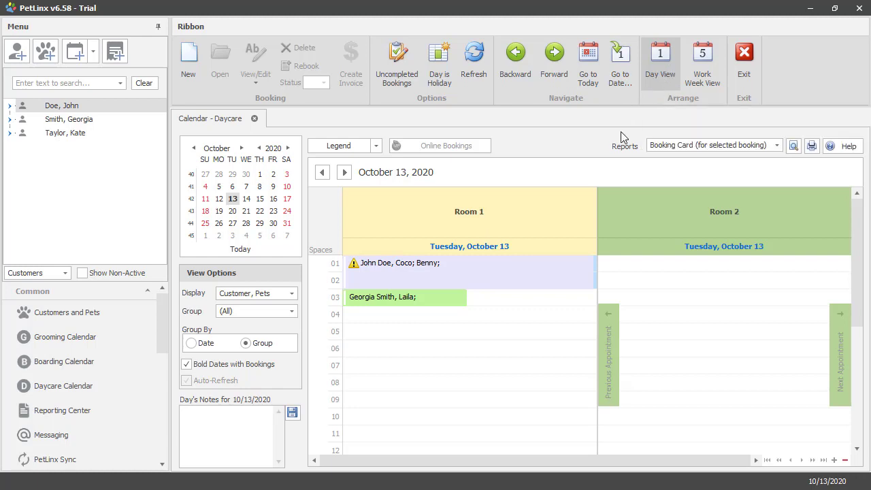
{"action": "left_click", "coordinate": [698, 64]}
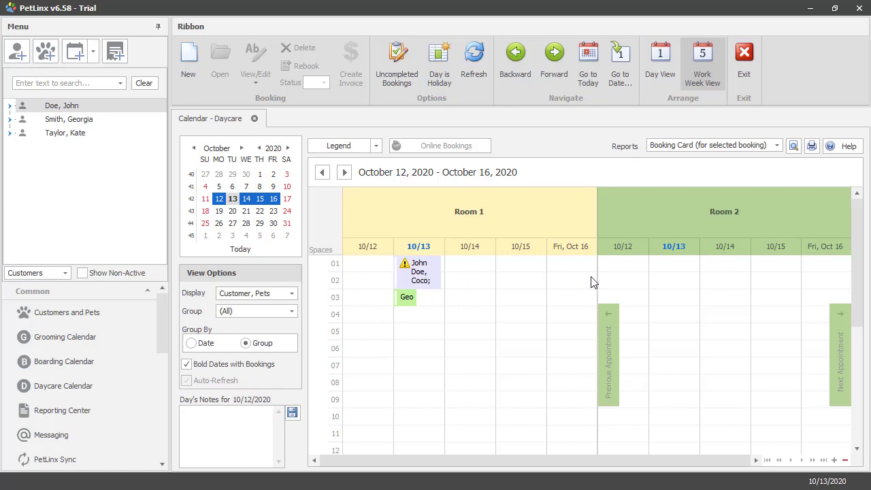
{"action": "left_click", "coordinate": [665, 75]}
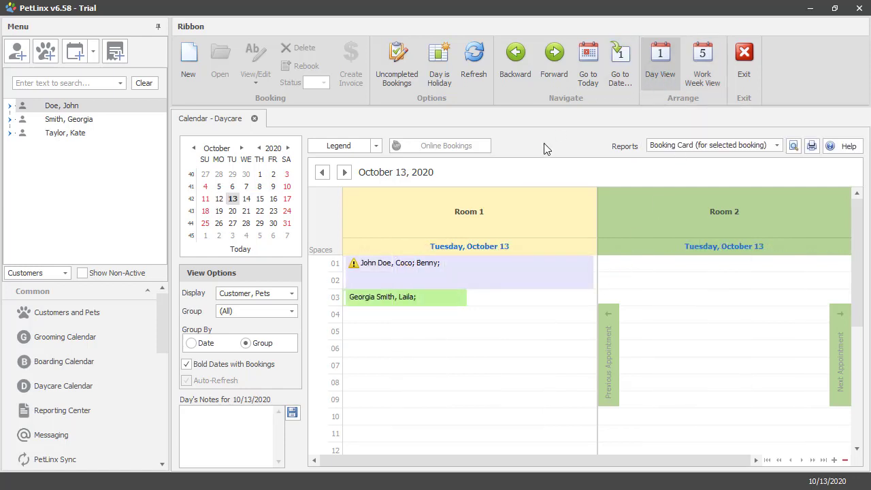
- Review the reports offered for the daycare calendar and the booking types available for a new booking
{"action": "left_click", "coordinate": [775, 145]}
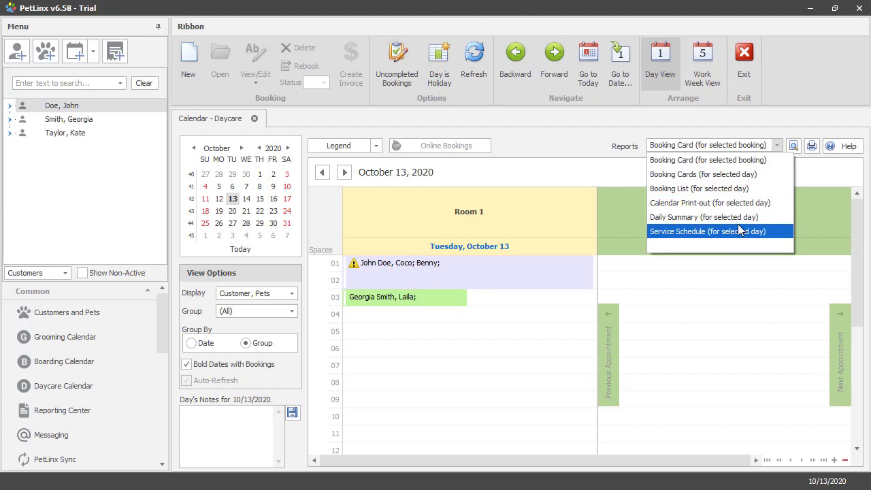
{"action": "left_click", "coordinate": [780, 146]}
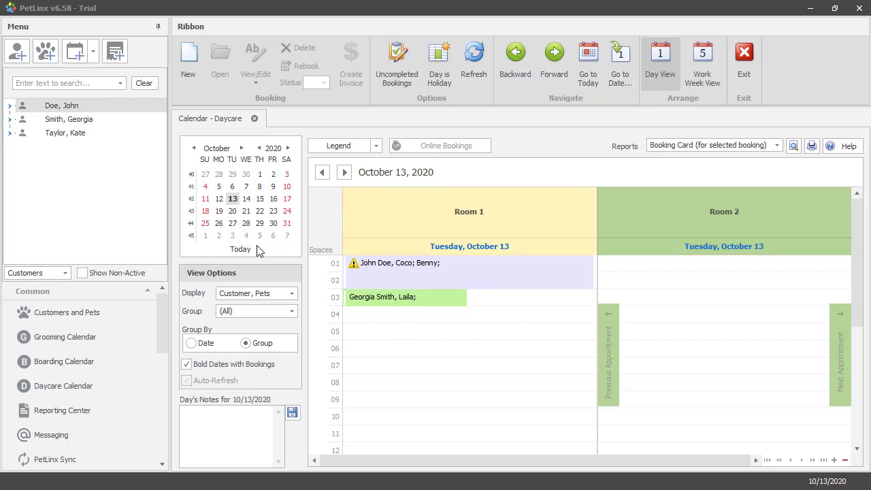
{"action": "left_click", "coordinate": [93, 56]}
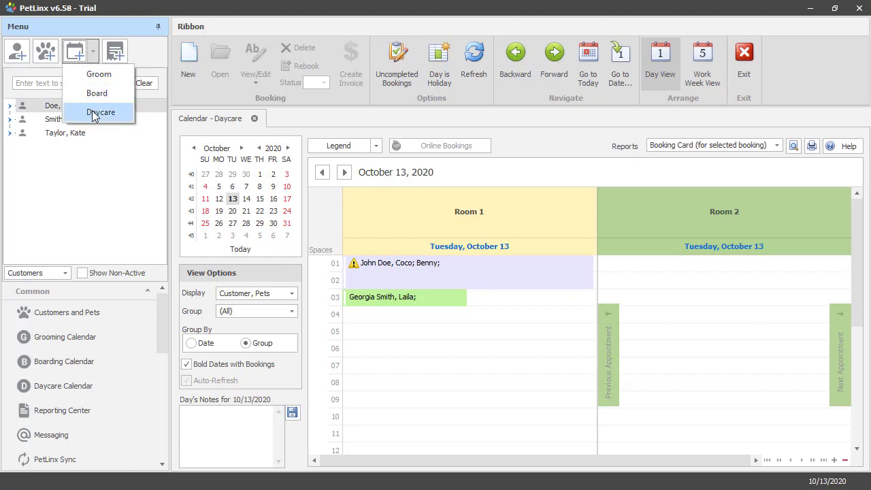
{"action": "left_click", "coordinate": [94, 53]}
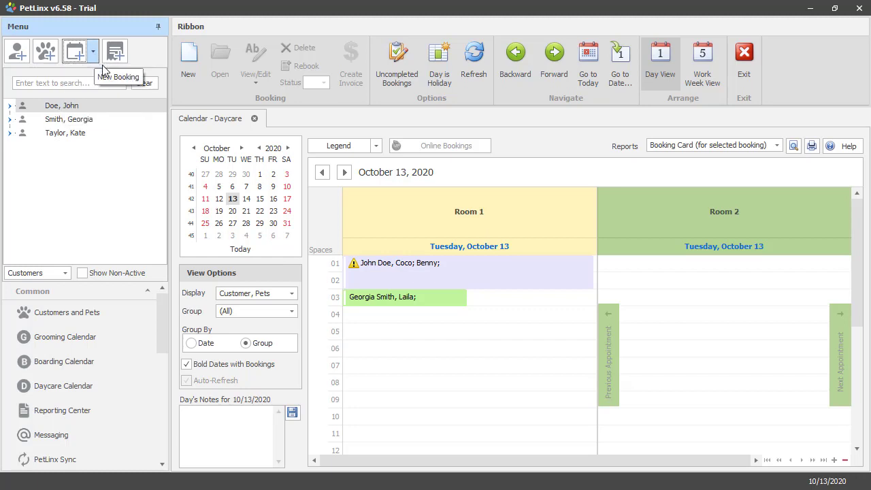
- Start a new Full Day daycare booking in Room 1 on 10/13/2020 for the customer who owns Abe and Bella
{"action": "double_click", "coordinate": [410, 321]}
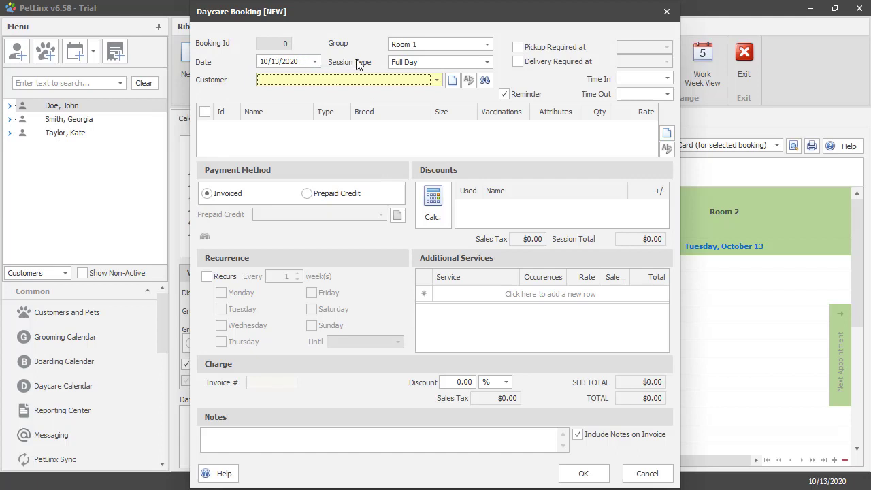
{"action": "left_click", "coordinate": [486, 61]}
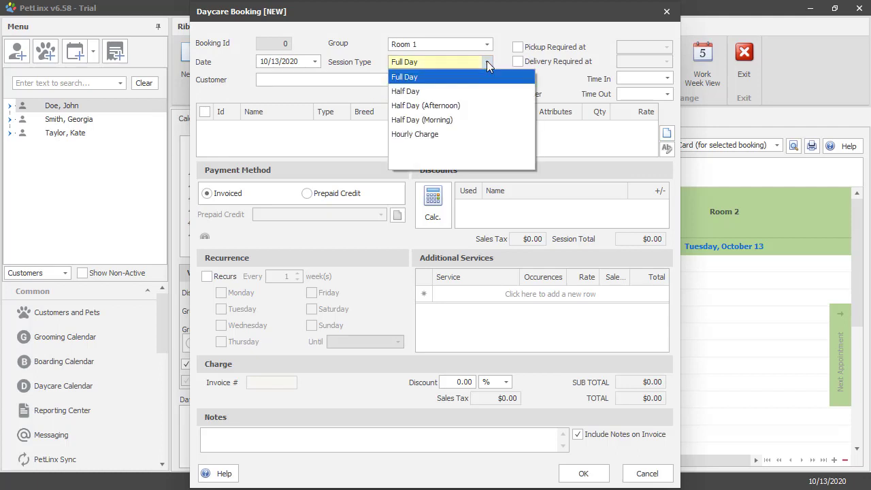
{"action": "left_click", "coordinate": [487, 60]}
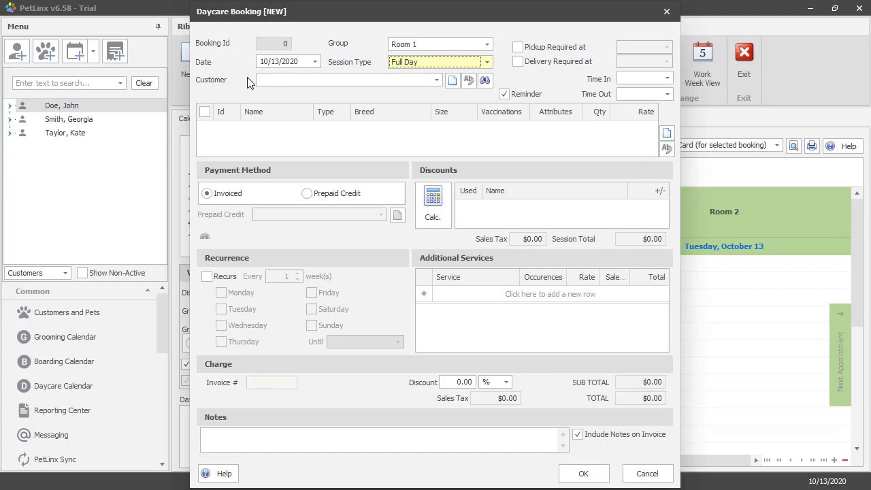
{"action": "left_click", "coordinate": [438, 81]}
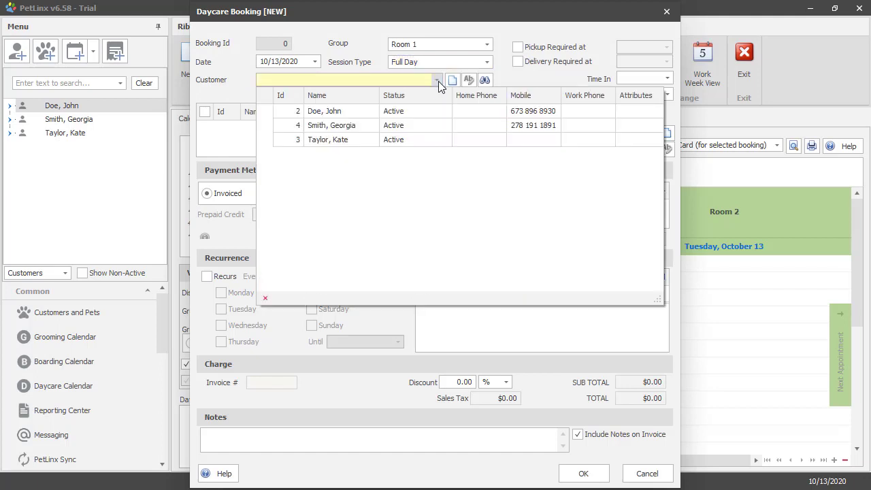
{"action": "left_click", "coordinate": [403, 141]}
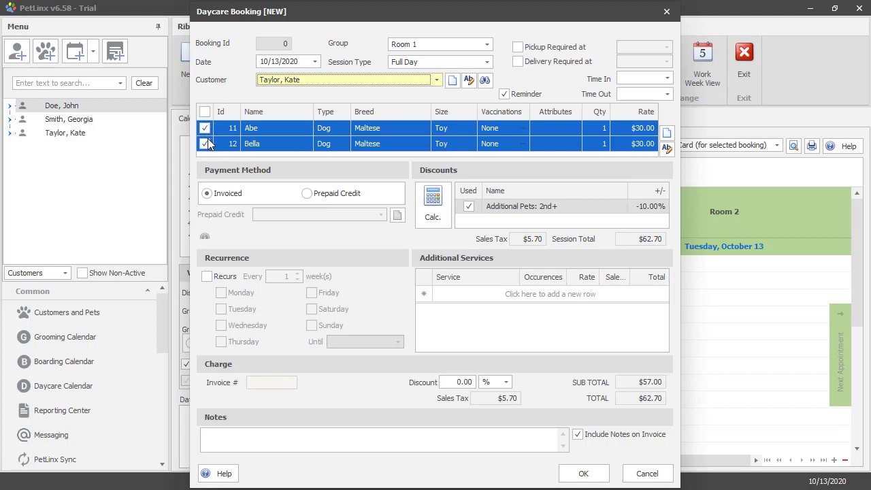
- Switch the booking's payment method to Prepaid Credit and agree to create a new invoice for the customer
{"action": "left_click", "coordinate": [307, 194]}
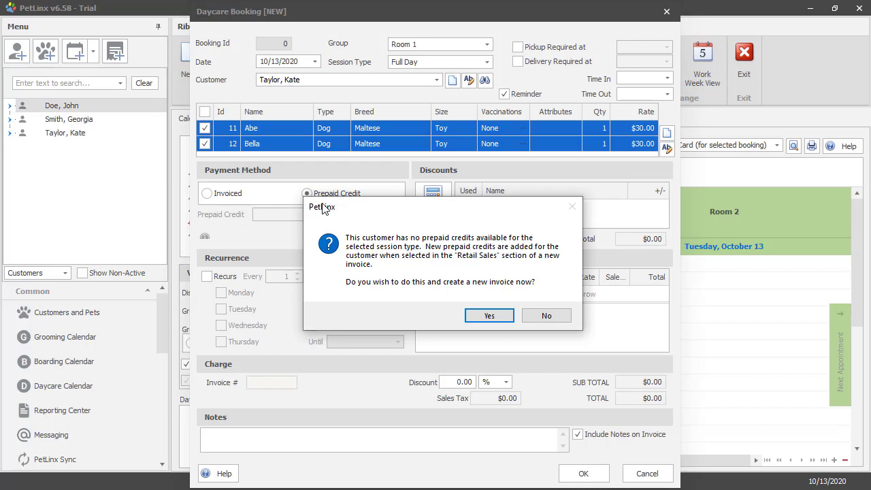
{"action": "left_click_drag", "start_coordinate": [323, 208], "coordinate": [345, 225]}
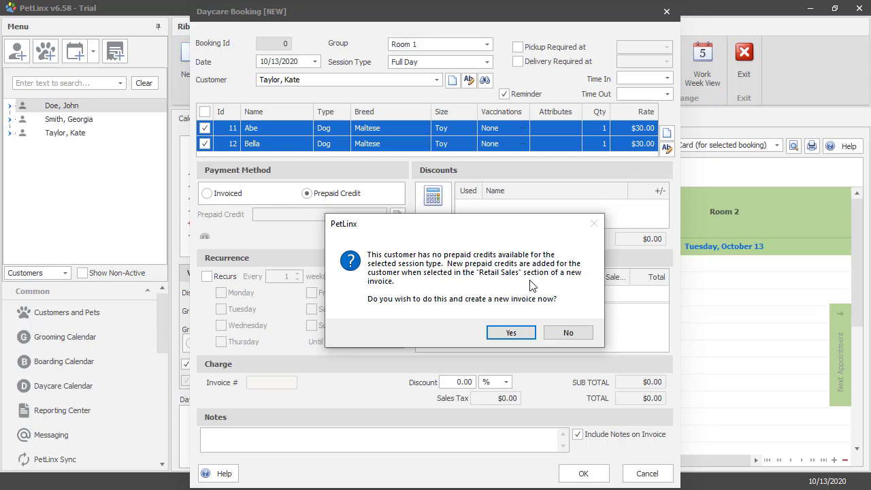
{"action": "left_click", "coordinate": [511, 333]}
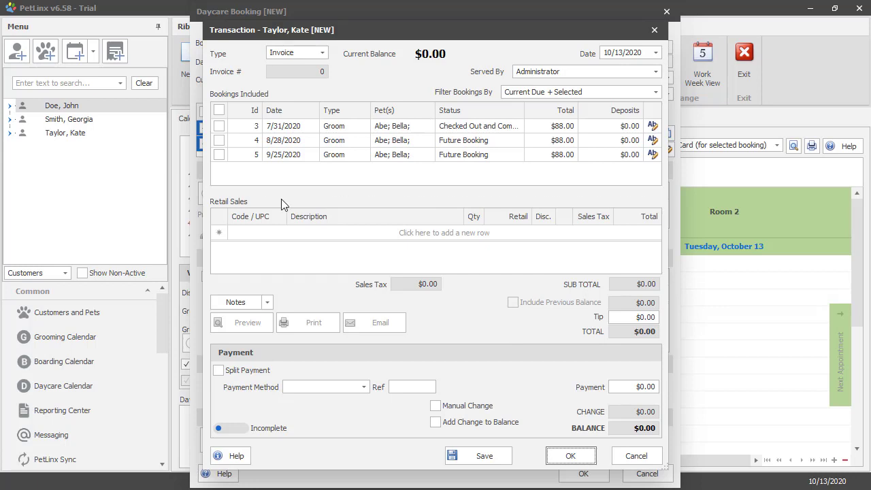
- Add a 10 Day Pass to the invoice's retail sales, choose Check as the payment method, and accept the transaction
{"action": "left_click", "coordinate": [324, 234]}
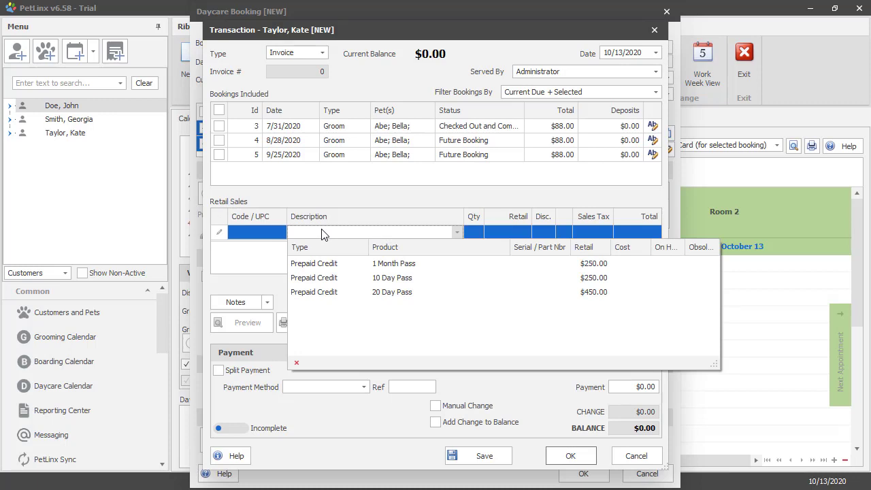
{"action": "left_click", "coordinate": [430, 277]}
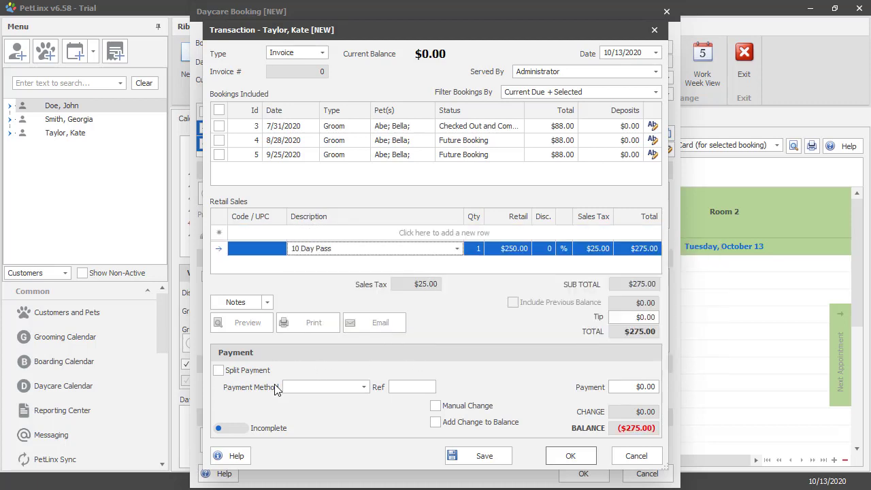
{"action": "left_click", "coordinate": [366, 387]}
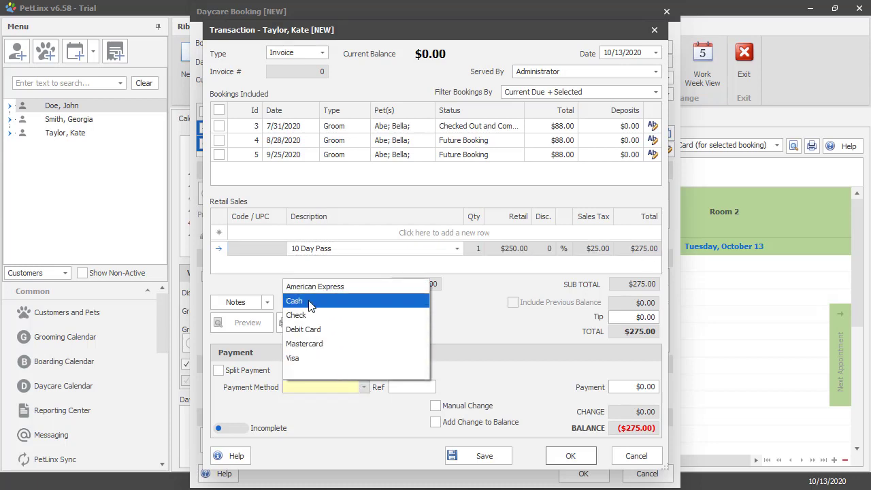
{"action": "left_click", "coordinate": [310, 317]}
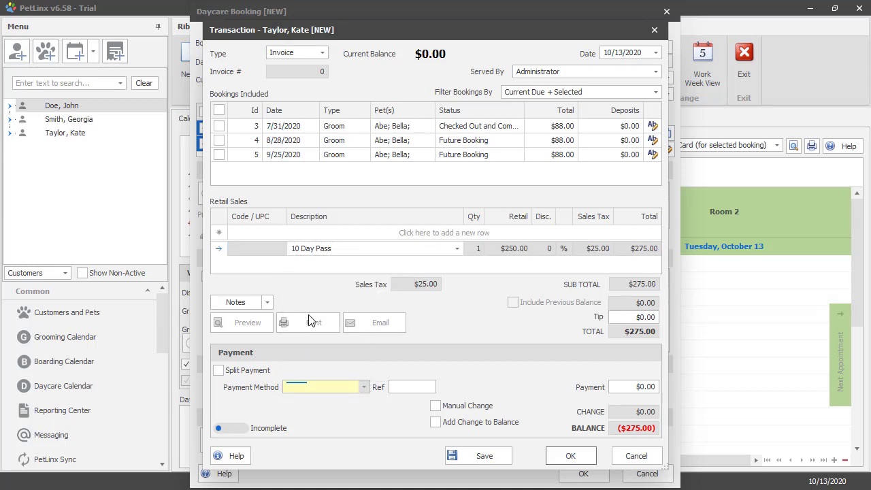
{"action": "left_click", "coordinate": [571, 457]}
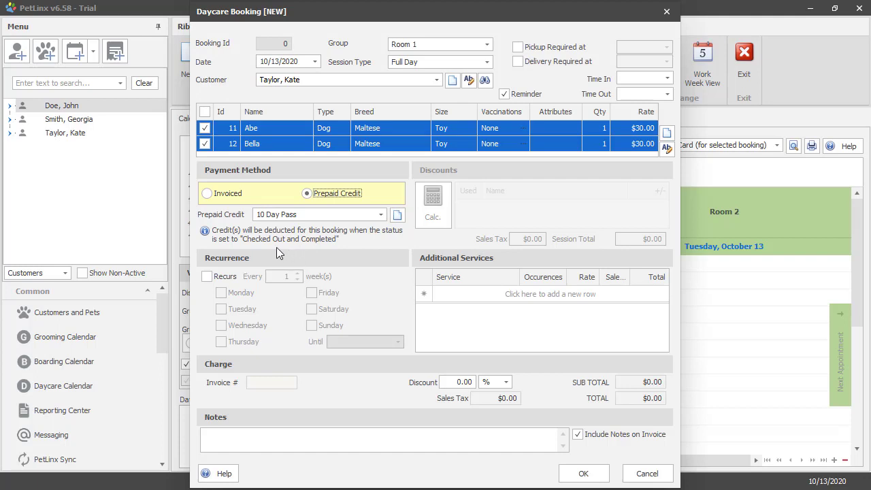
- Make the booking recur every 1 week on Monday, Wednesday and Friday, leaving the end date blank
{"action": "left_click", "coordinate": [208, 276]}
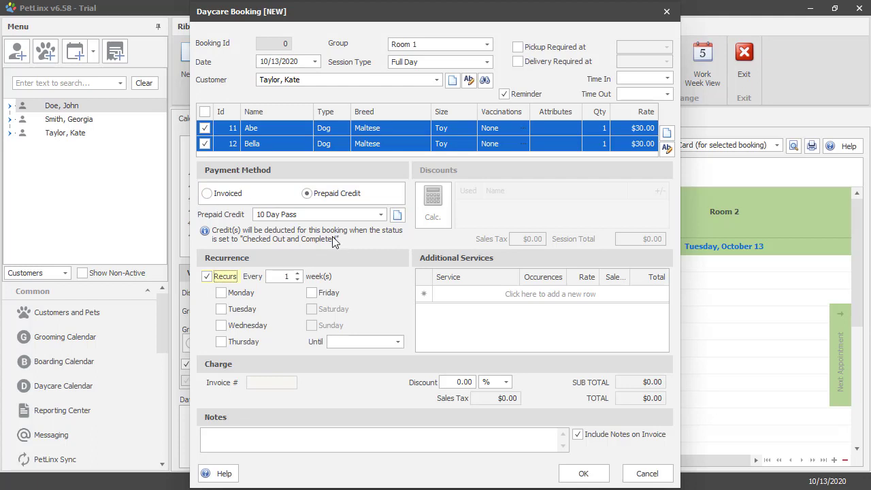
{"action": "left_click", "coordinate": [231, 296]}
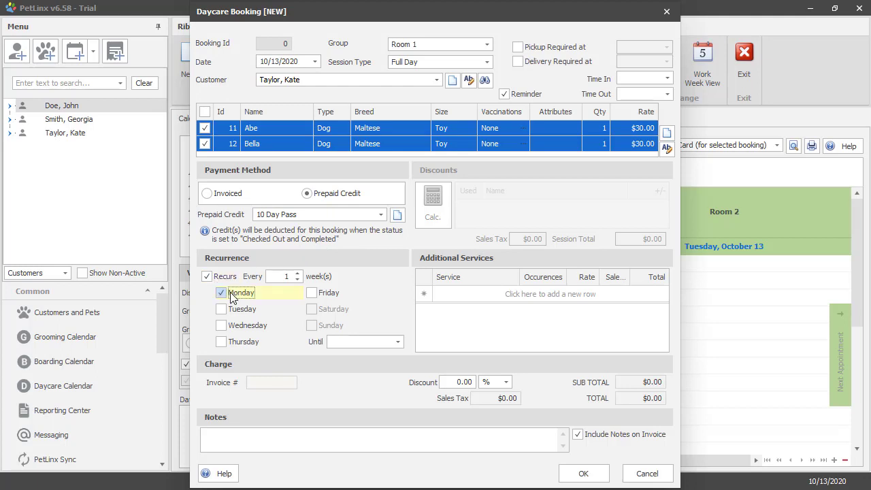
{"action": "left_click", "coordinate": [230, 325]}
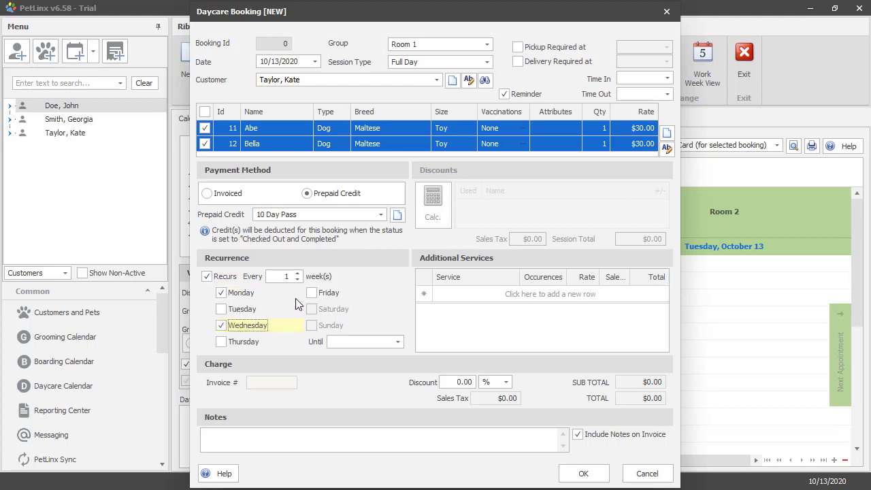
{"action": "left_click", "coordinate": [312, 293]}
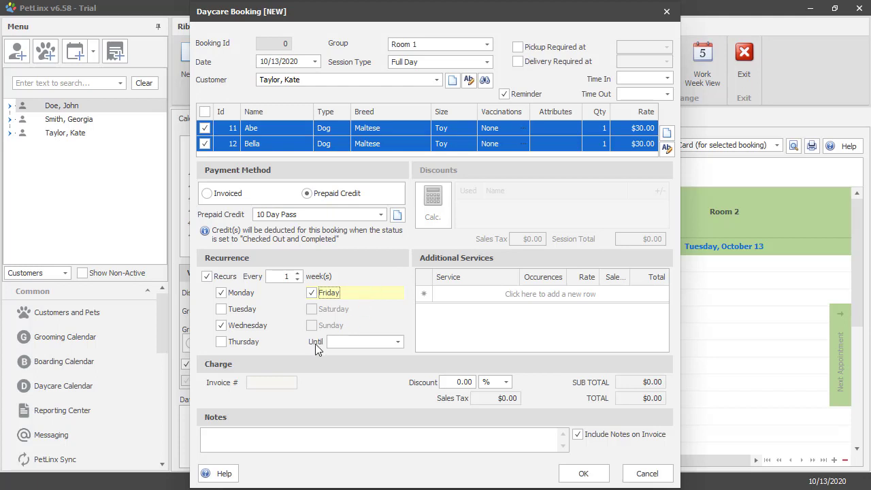
{"action": "left_click", "coordinate": [398, 342]}
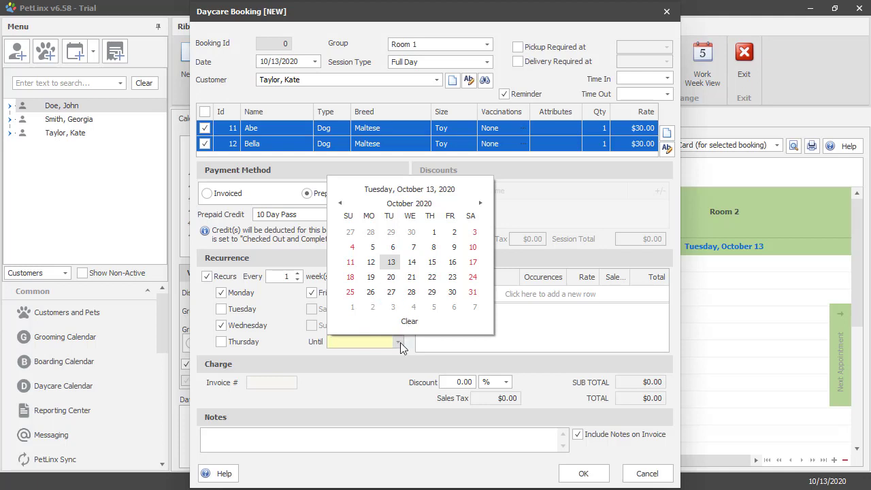
{"action": "left_click", "coordinate": [400, 342]}
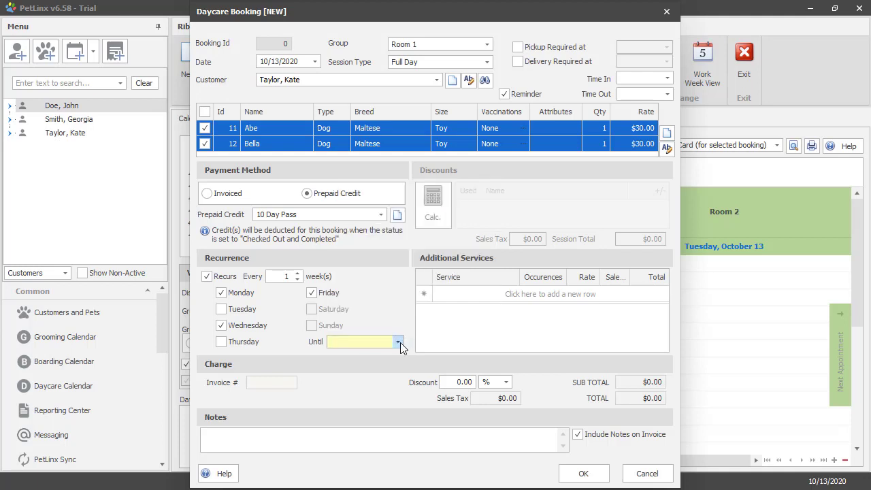
- Review the additional services on offer and save the booking without adding a service or notes
{"action": "left_click", "coordinate": [493, 294]}
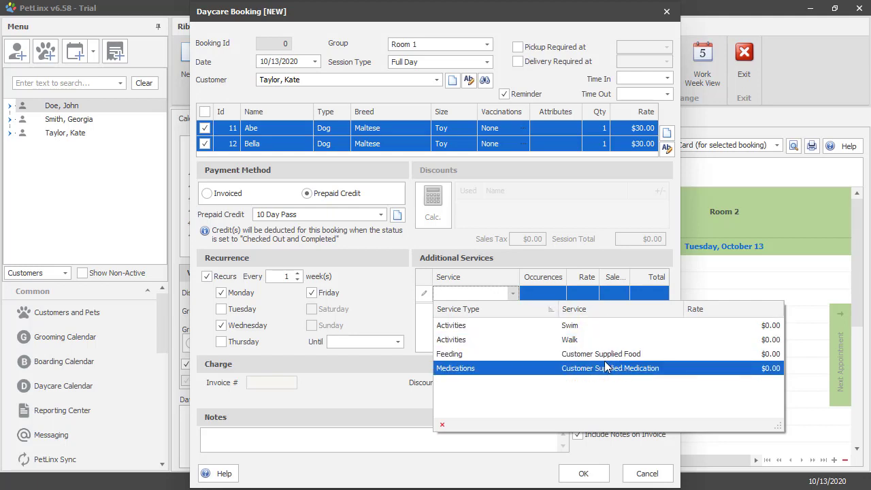
{"action": "left_click", "coordinate": [515, 292]}
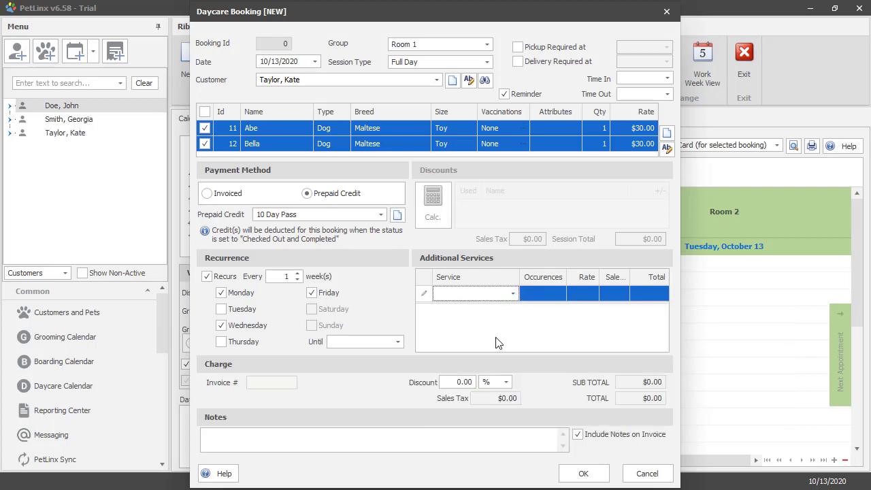
{"action": "left_click", "coordinate": [429, 437]}
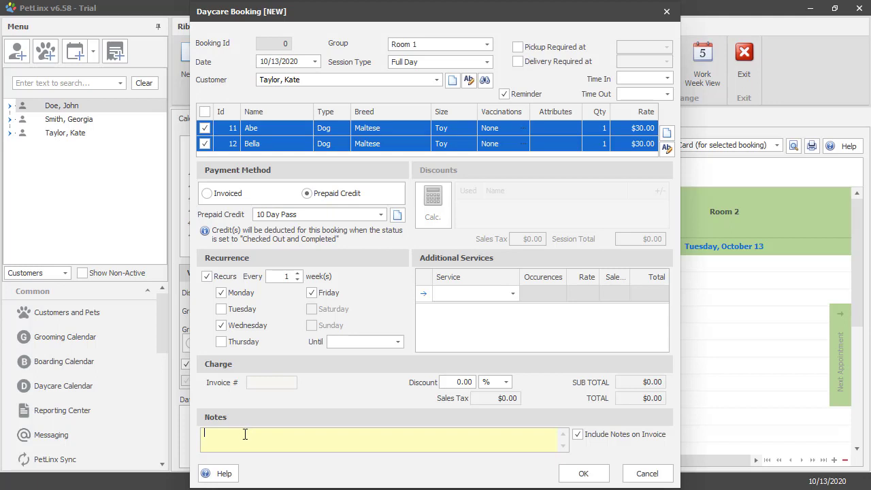
{"action": "left_click", "coordinate": [584, 475]}
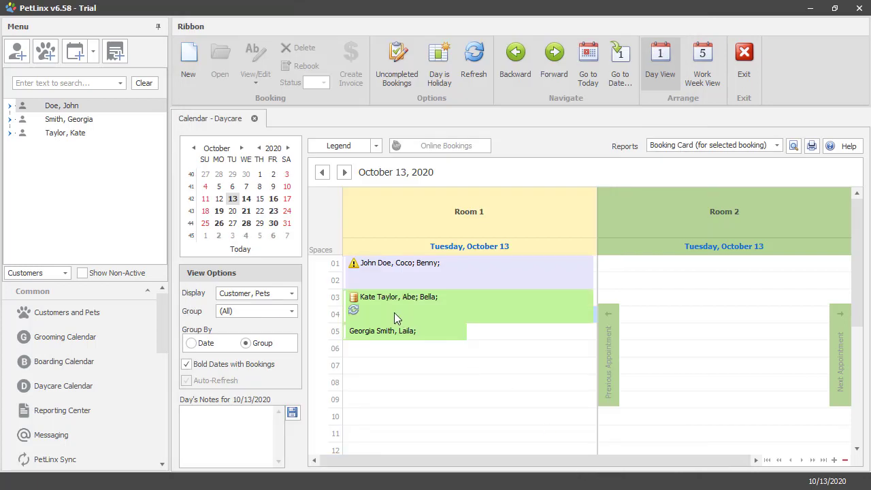
- Check the recurring bookings of Abe and Bella on October 19, 21, 23 and 26, returning to October 13
{"action": "mouse_move", "coordinate": [379, 303]}
{"action": "left_click", "coordinate": [235, 200]}
{"action": "left_click", "coordinate": [219, 211]}
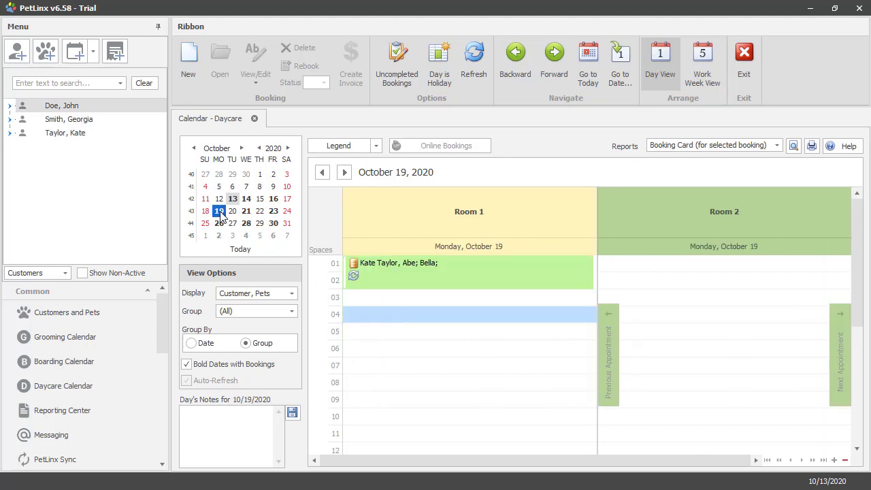
{"action": "left_click", "coordinate": [246, 211]}
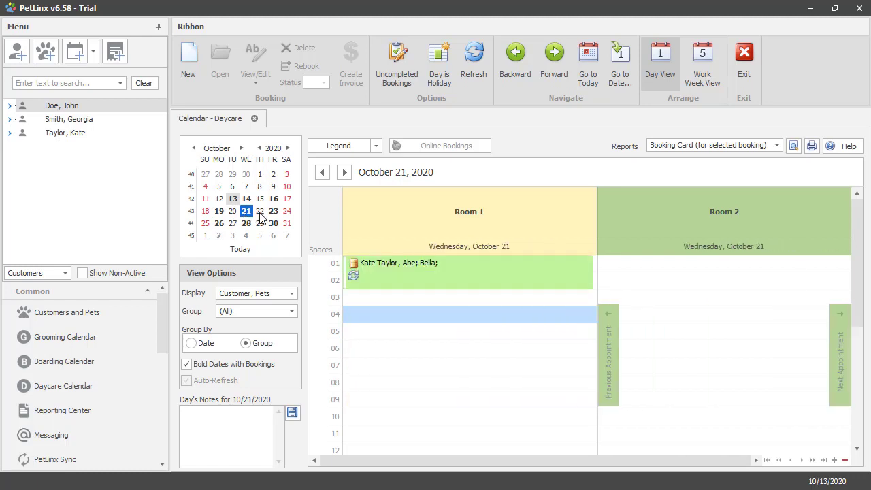
{"action": "left_click", "coordinate": [273, 212]}
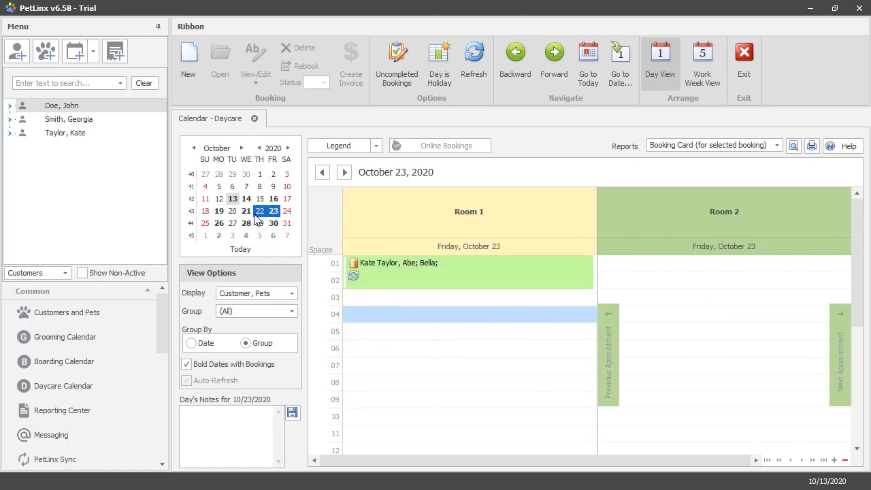
{"action": "left_click", "coordinate": [219, 223]}
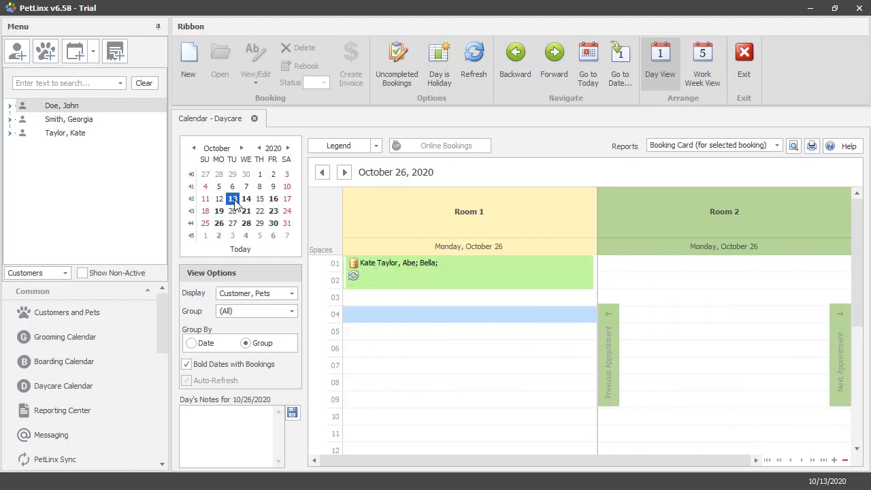
{"action": "left_click", "coordinate": [234, 199]}
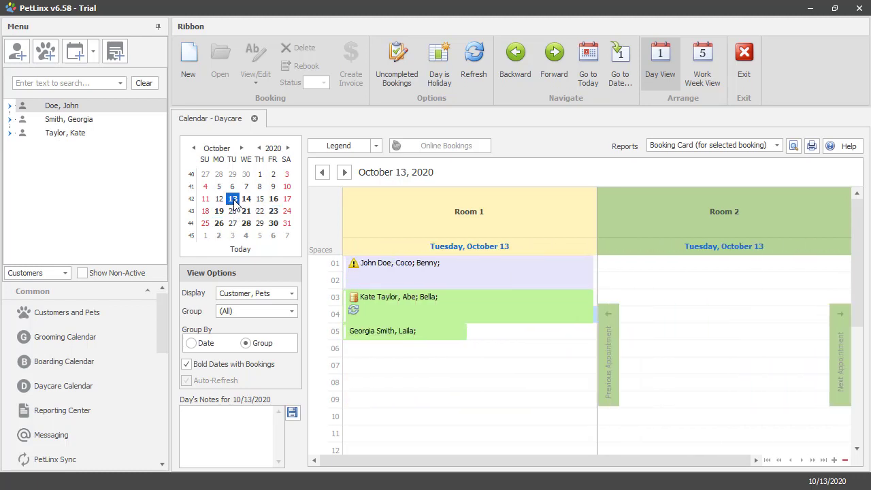
- Set the status of the Room 1 booking of Abe and Bella on October 13 to Checked In
{"action": "left_click", "coordinate": [405, 303]}
{"action": "mouse_move", "coordinate": [404, 303]}
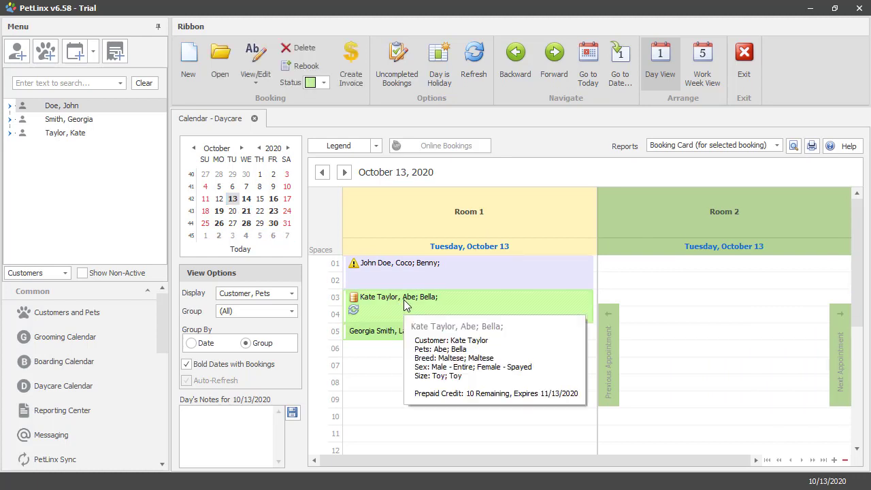
{"action": "right_click", "coordinate": [405, 303]}
{"action": "mouse_move", "coordinate": [457, 355]}
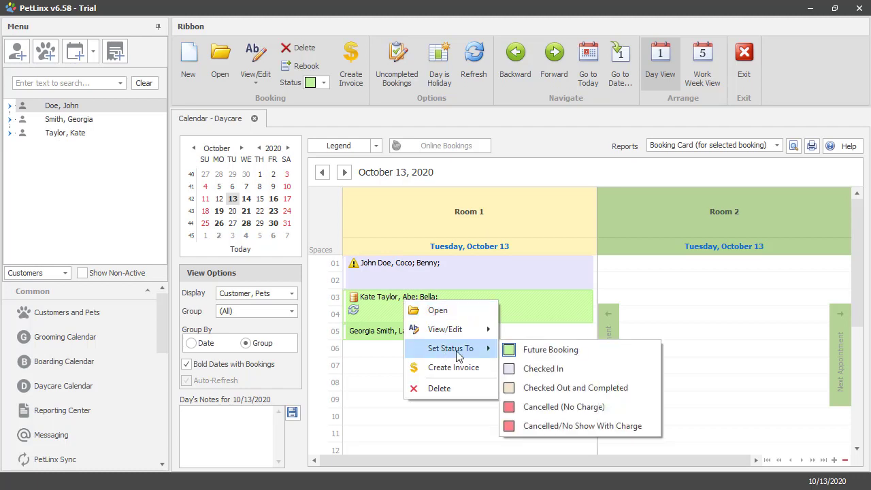
{"action": "left_click", "coordinate": [548, 368]}
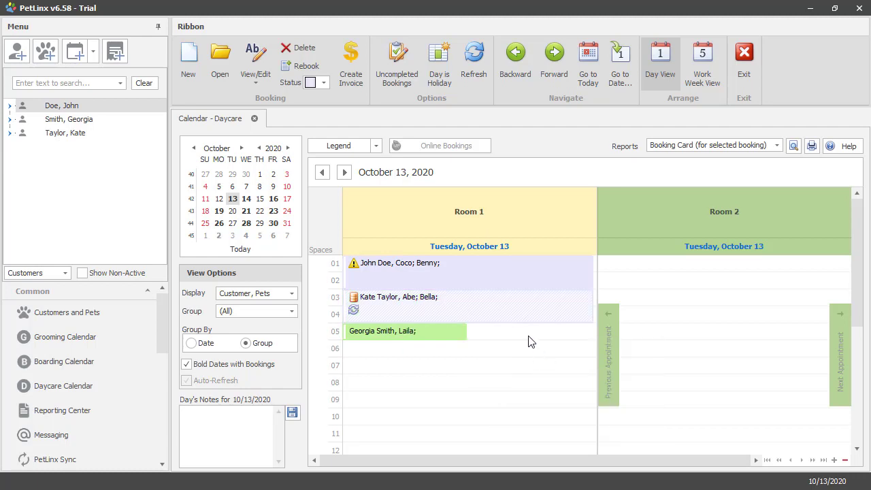
- Set the booking of Abe and Bella to Checked Out and Completed, and compare its remaining prepaid credit before and after
{"action": "mouse_move", "coordinate": [512, 306]}
{"action": "left_click", "coordinate": [511, 333]}
{"action": "left_click", "coordinate": [495, 303]}
{"action": "mouse_move", "coordinate": [512, 308]}
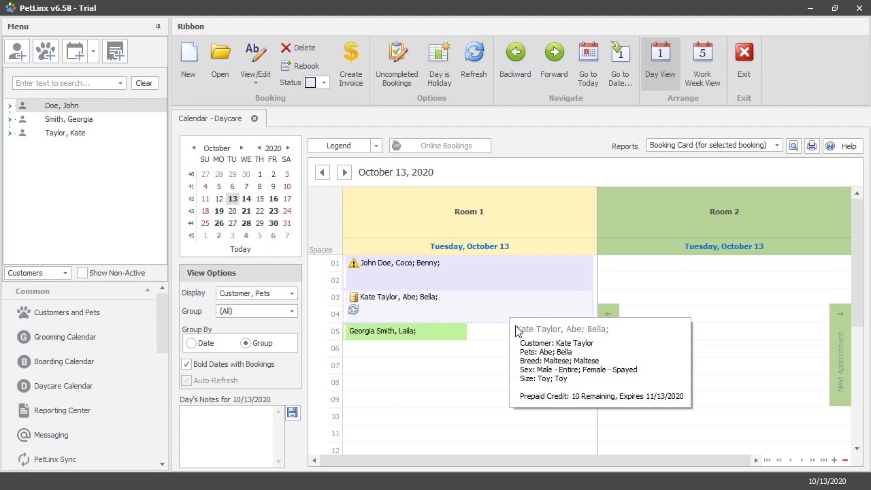
{"action": "right_click", "coordinate": [454, 299]}
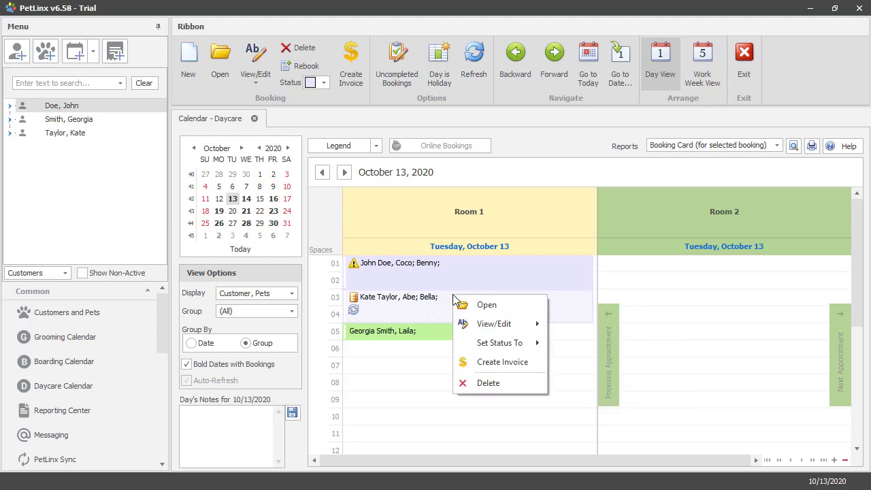
{"action": "mouse_move", "coordinate": [509, 344]}
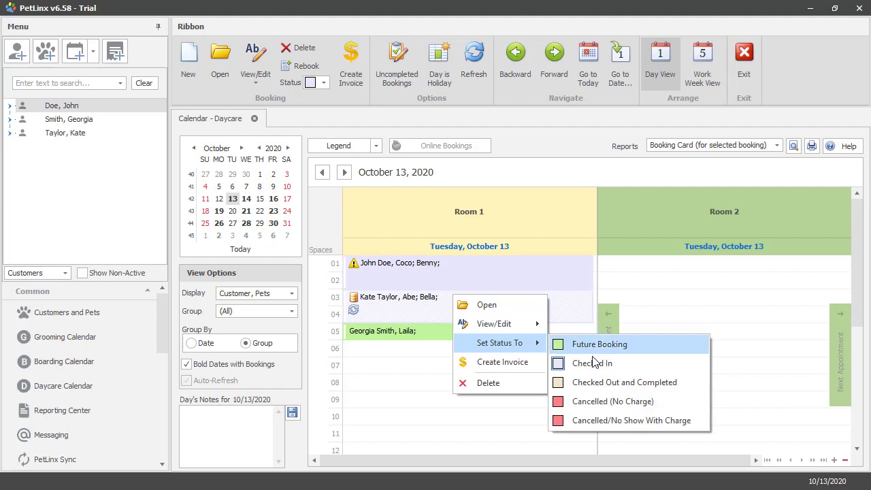
{"action": "left_click", "coordinate": [596, 381]}
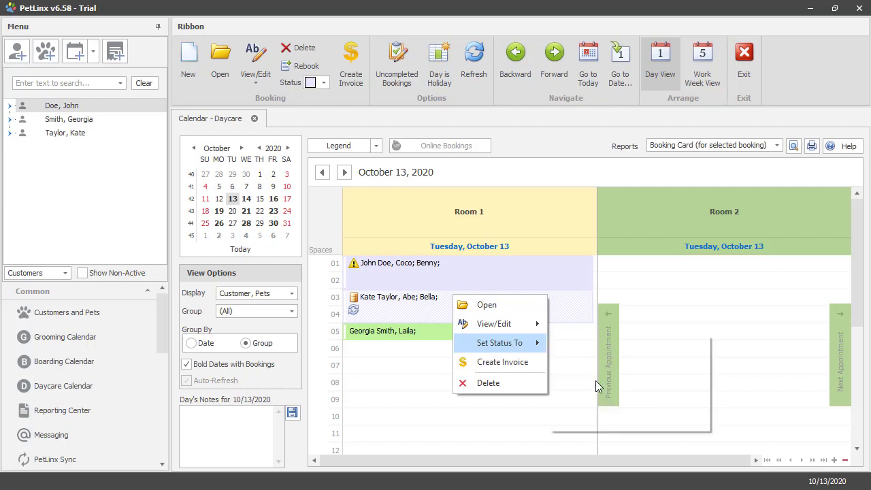
{"action": "left_click", "coordinate": [468, 73]}
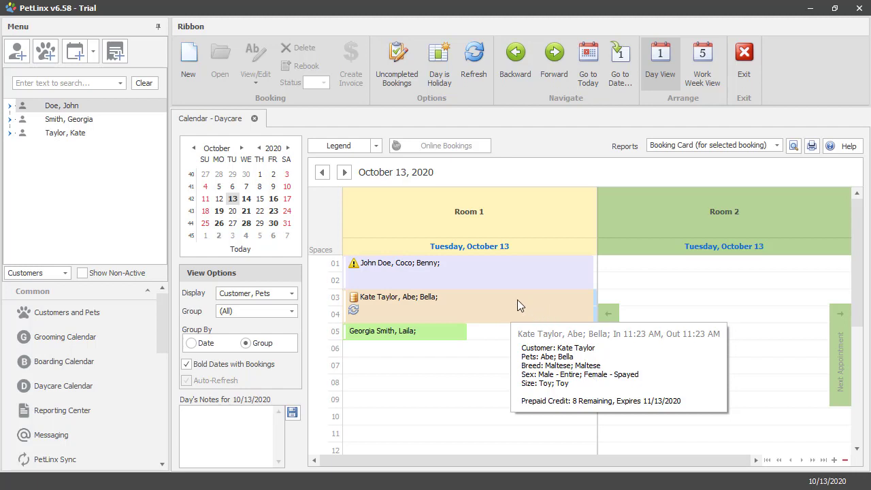
{"action": "left_click", "coordinate": [461, 302]}
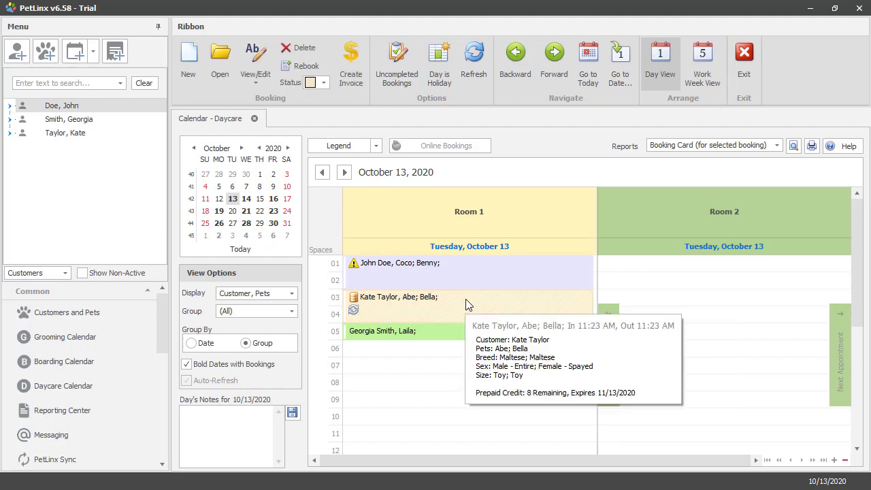
- Set the status of the Room 1 booking of Coco and Benny to Checked Out and Completed
{"action": "left_click", "coordinate": [452, 267]}
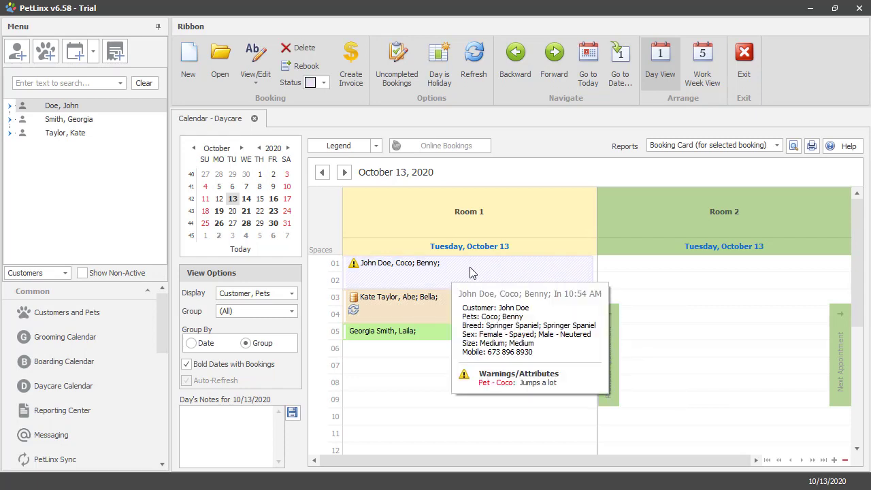
{"action": "right_click", "coordinate": [470, 267]}
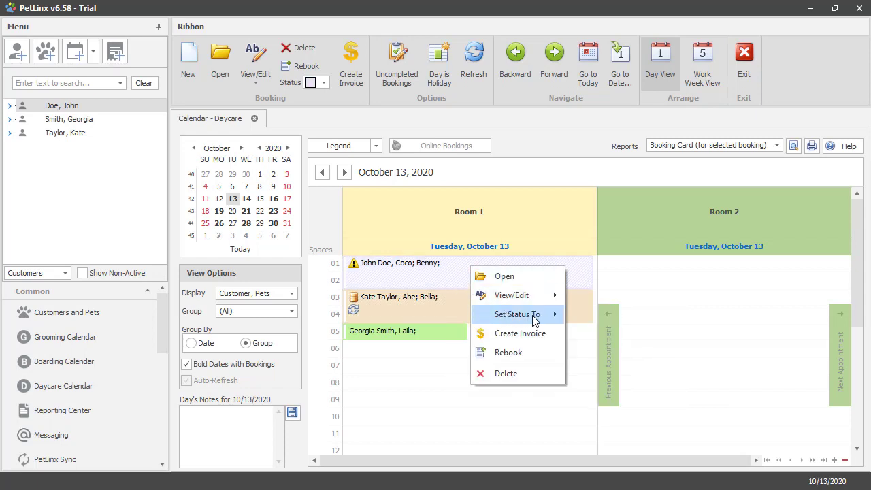
{"action": "left_click", "coordinate": [599, 353]}
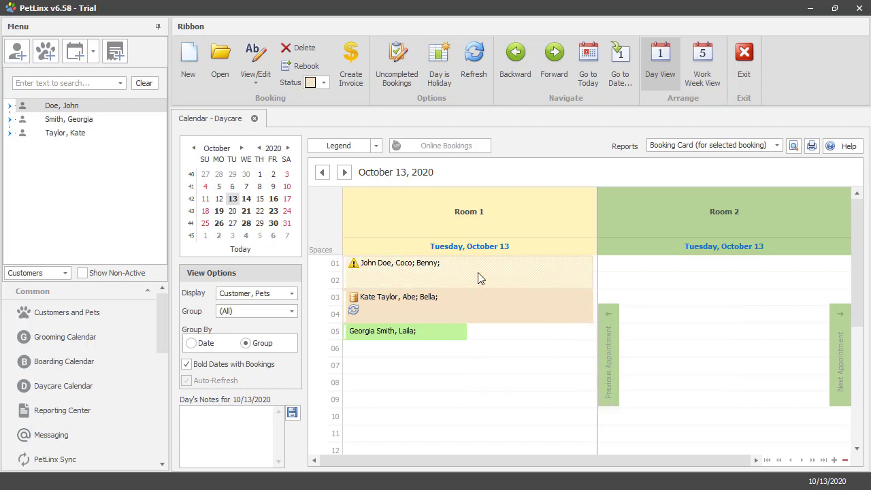
{"action": "mouse_move", "coordinate": [478, 276]}
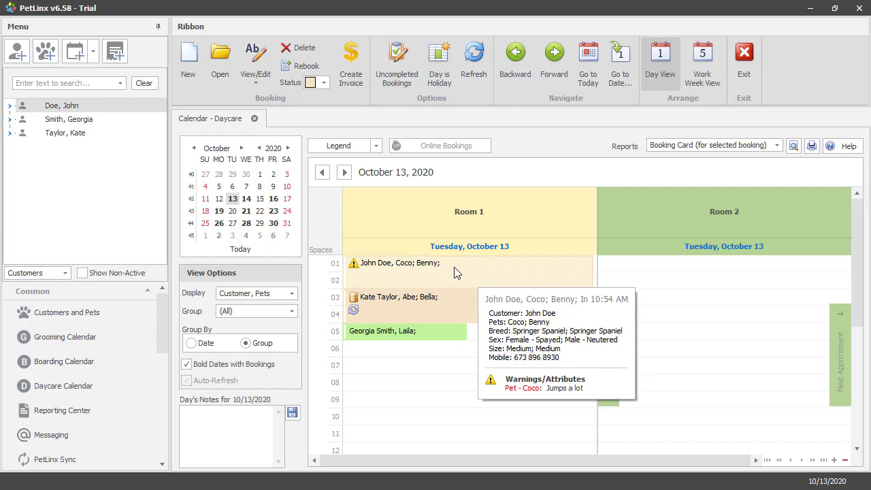
{"action": "left_click", "coordinate": [489, 302]}
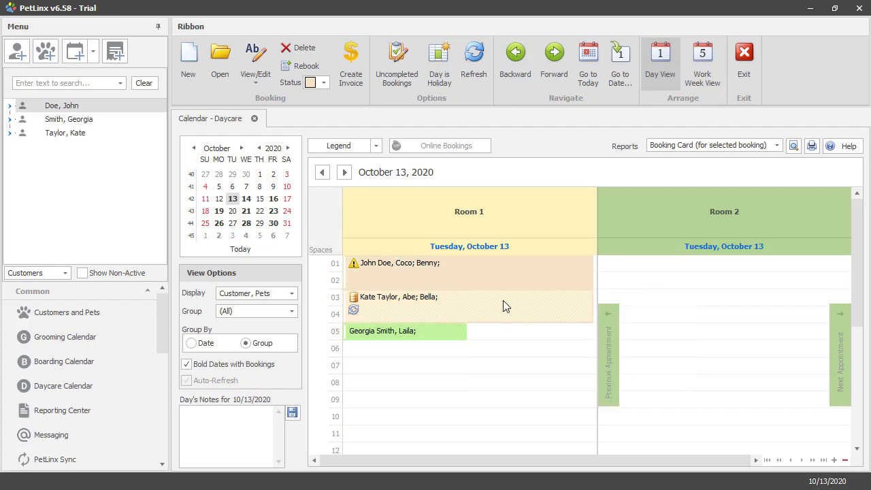